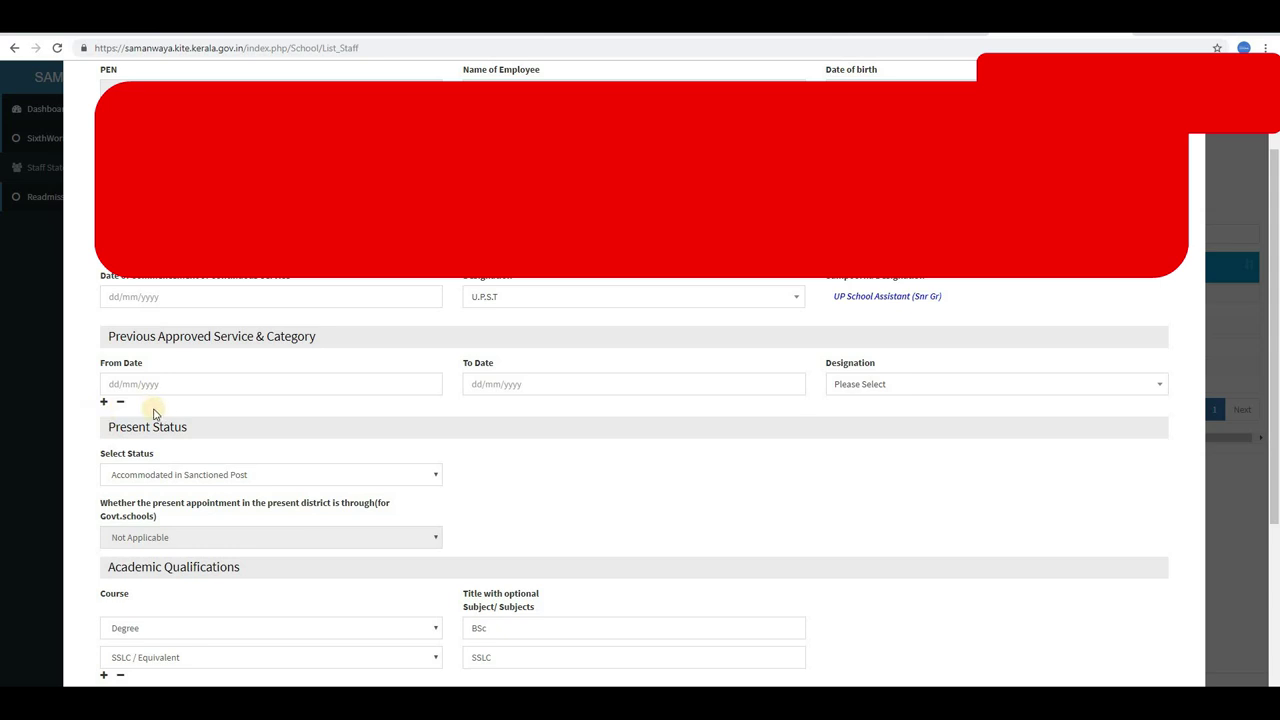
- Enter previous approved service from 02/05/1988 to 01/8/2011 with designation HST Physical Science, and add another blank service row
click(103, 403)
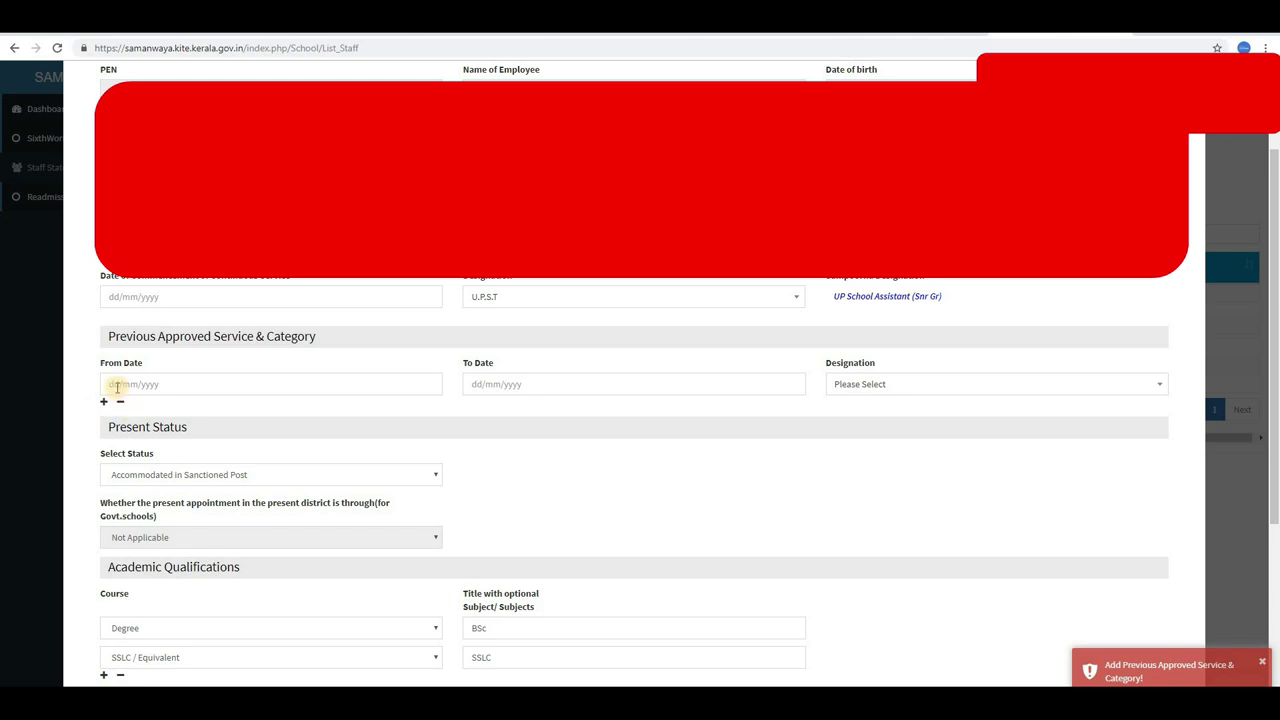
click(115, 385)
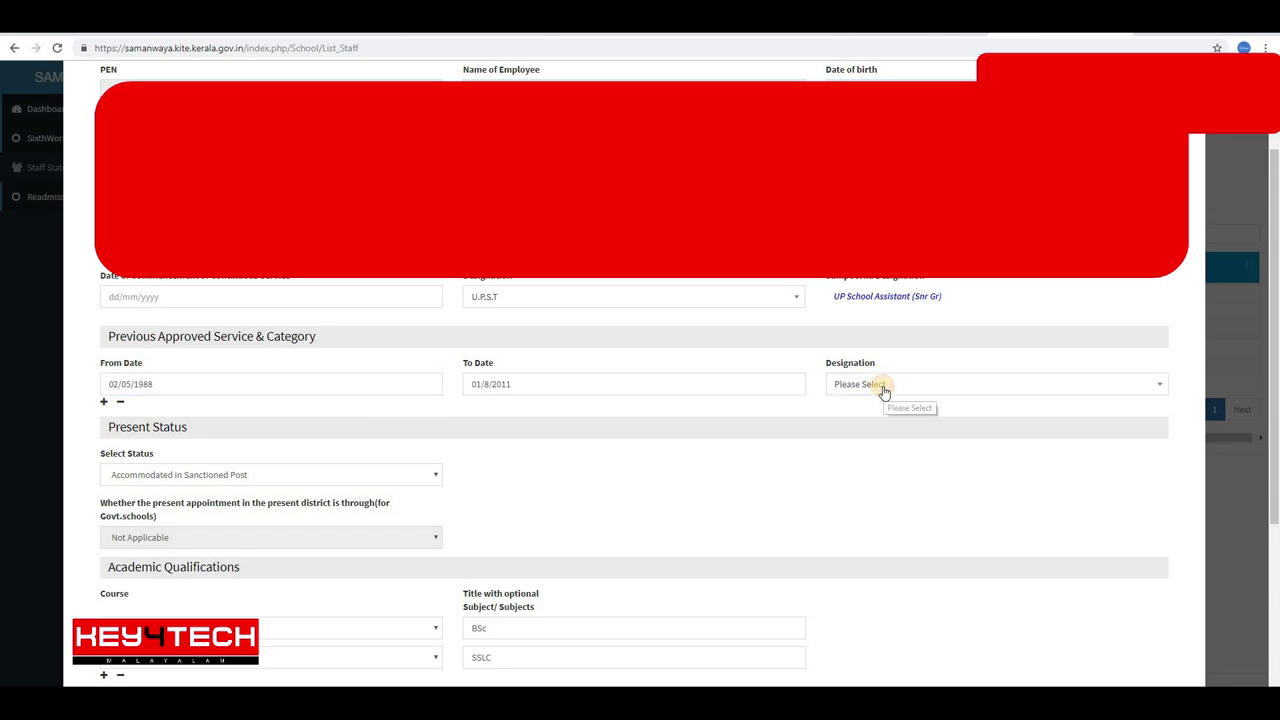
click(887, 384)
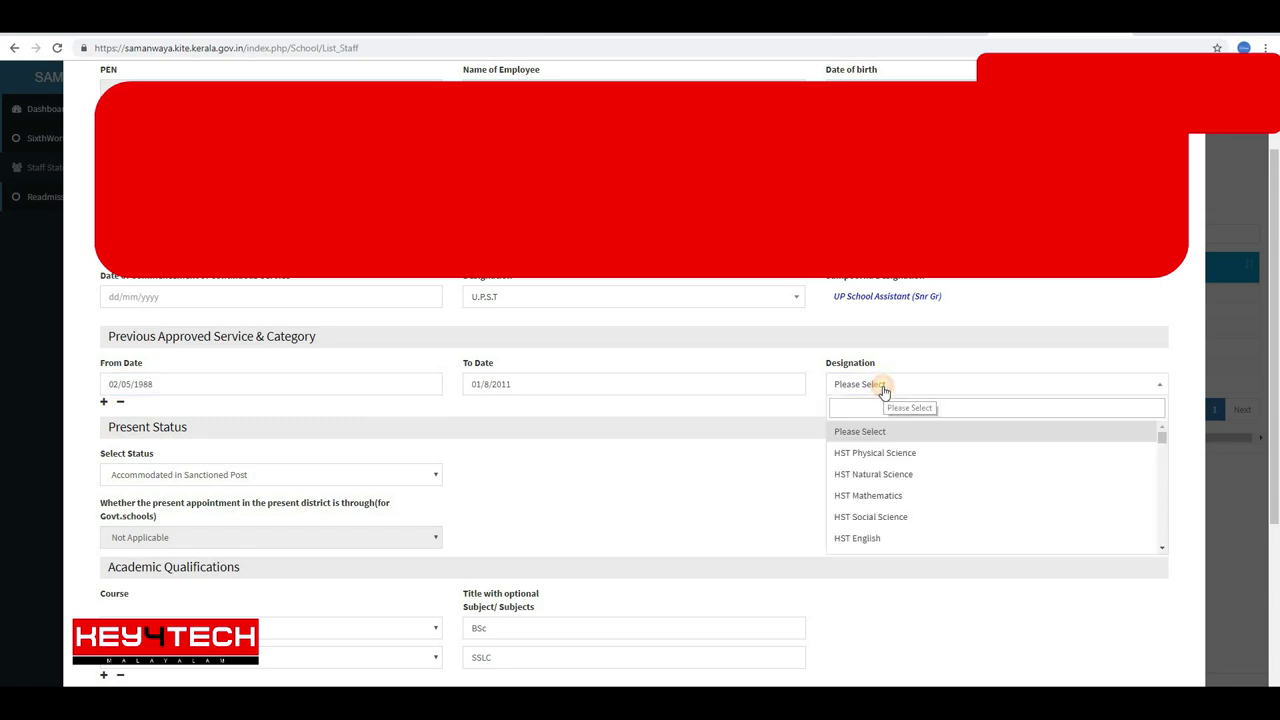
click(866, 455)
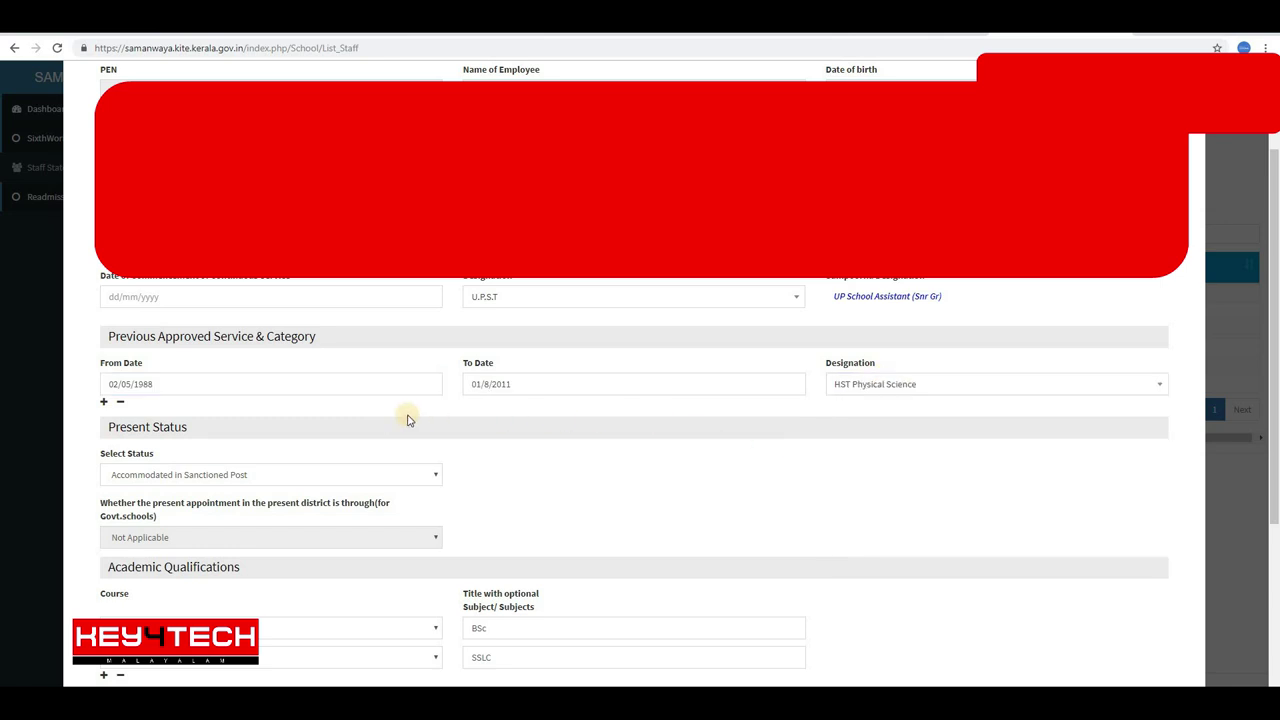
click(104, 403)
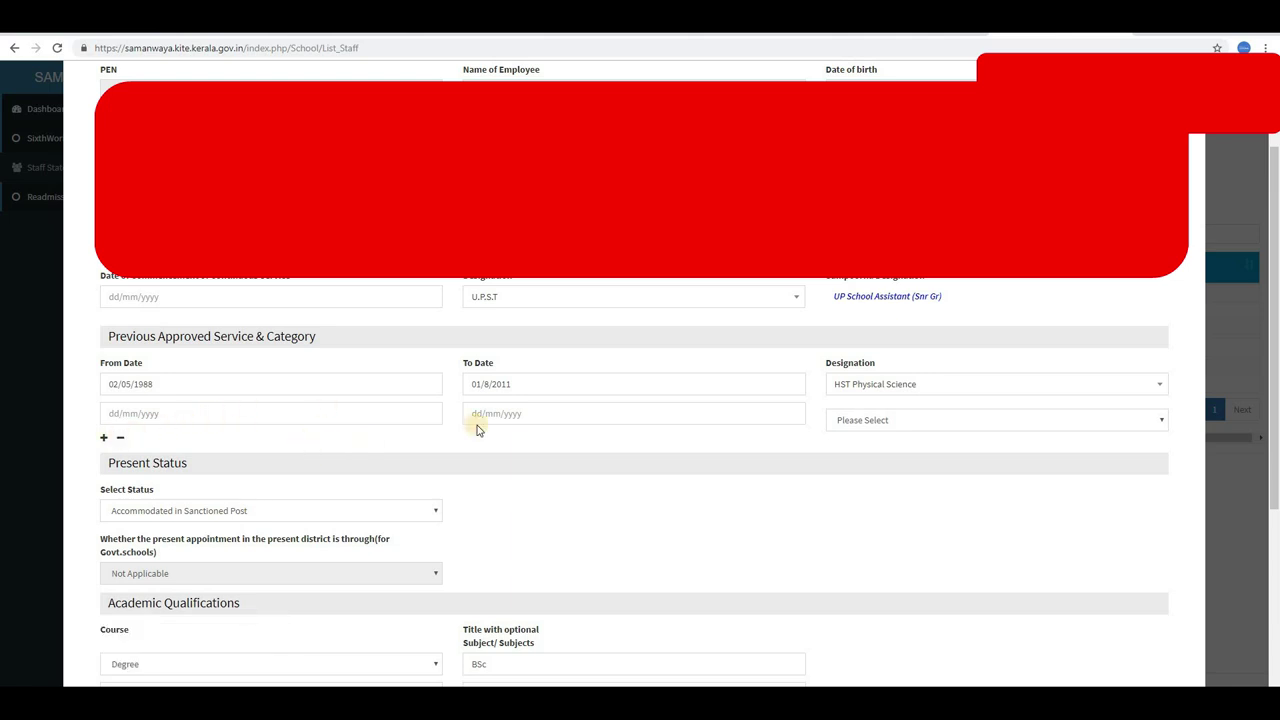
- Look through the available Present Status options for the staff member without changing the selection
scroll(157, 418, down, 1)
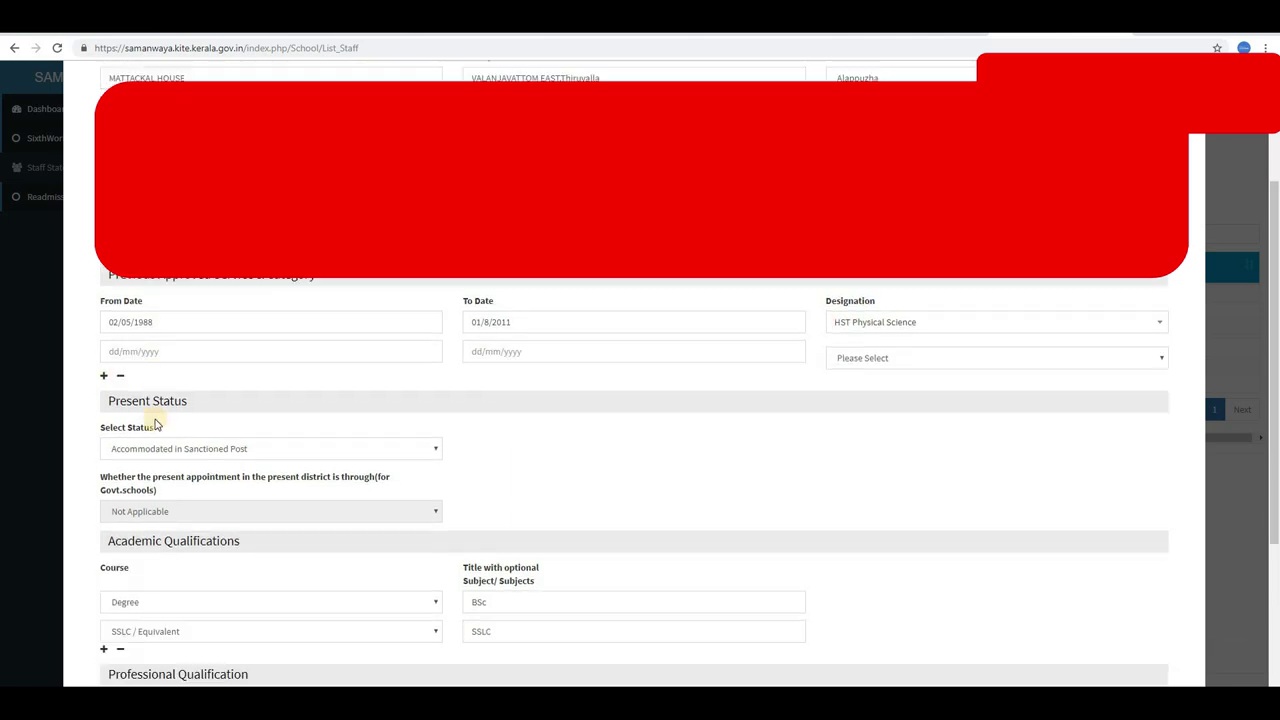
click(155, 444)
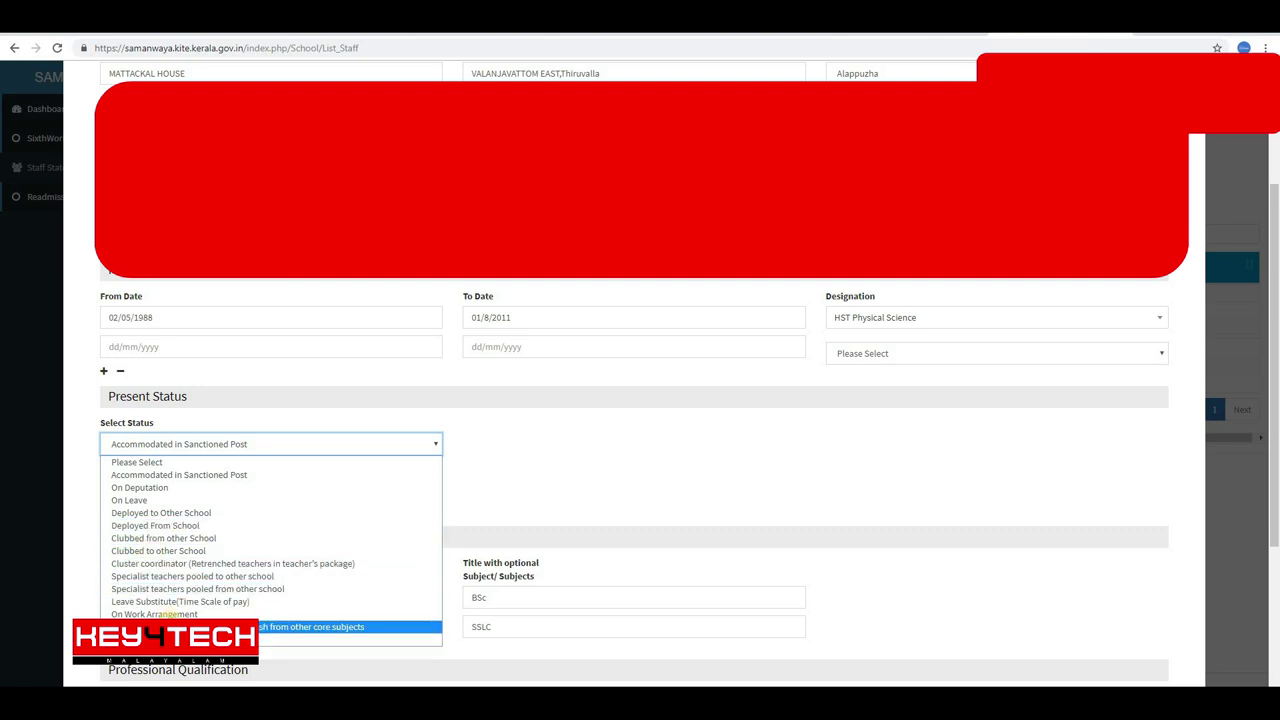
click(526, 440)
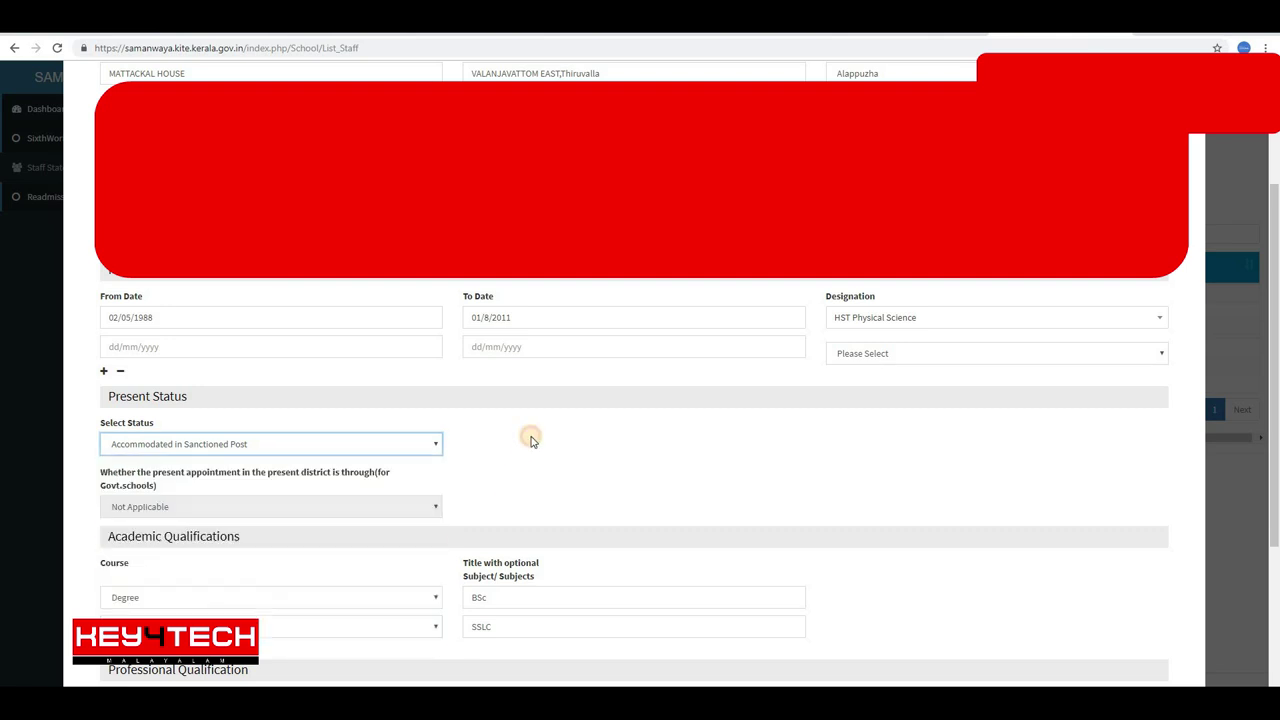
- Add a blank course row under Academic Qualifications
scroll(460, 425, down, 2)
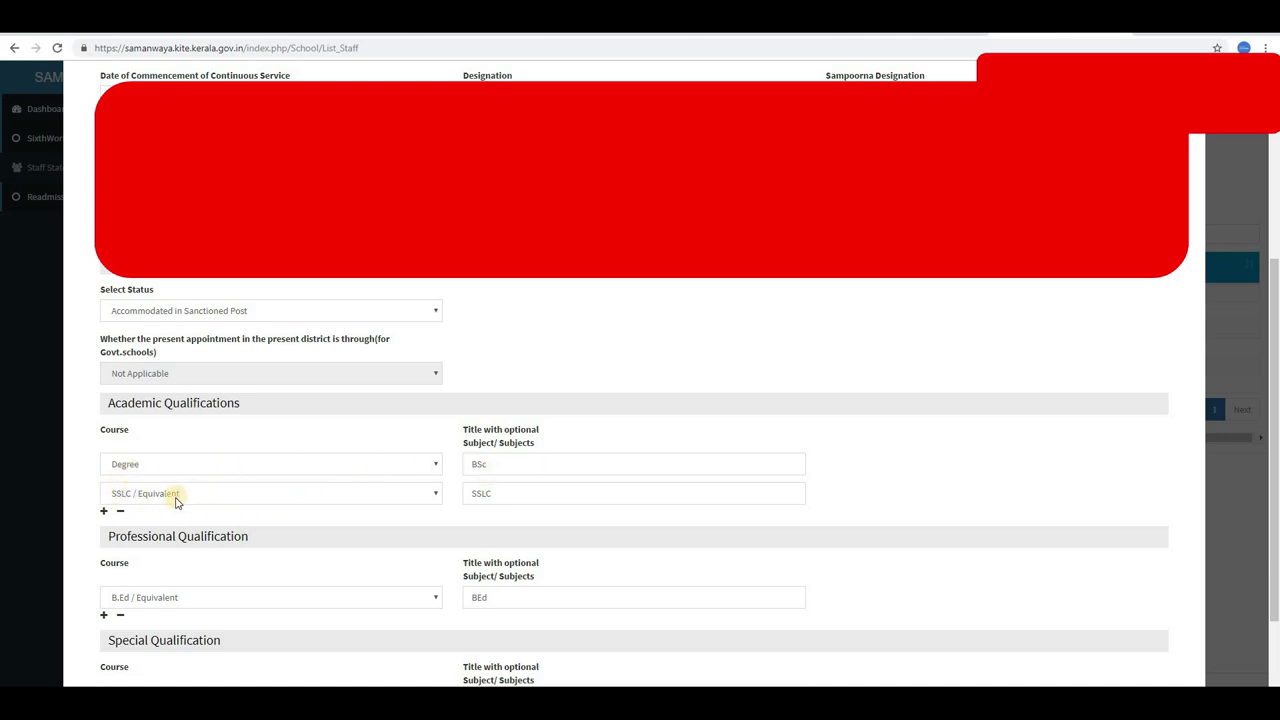
click(104, 512)
scroll(200, 538, down, 3)
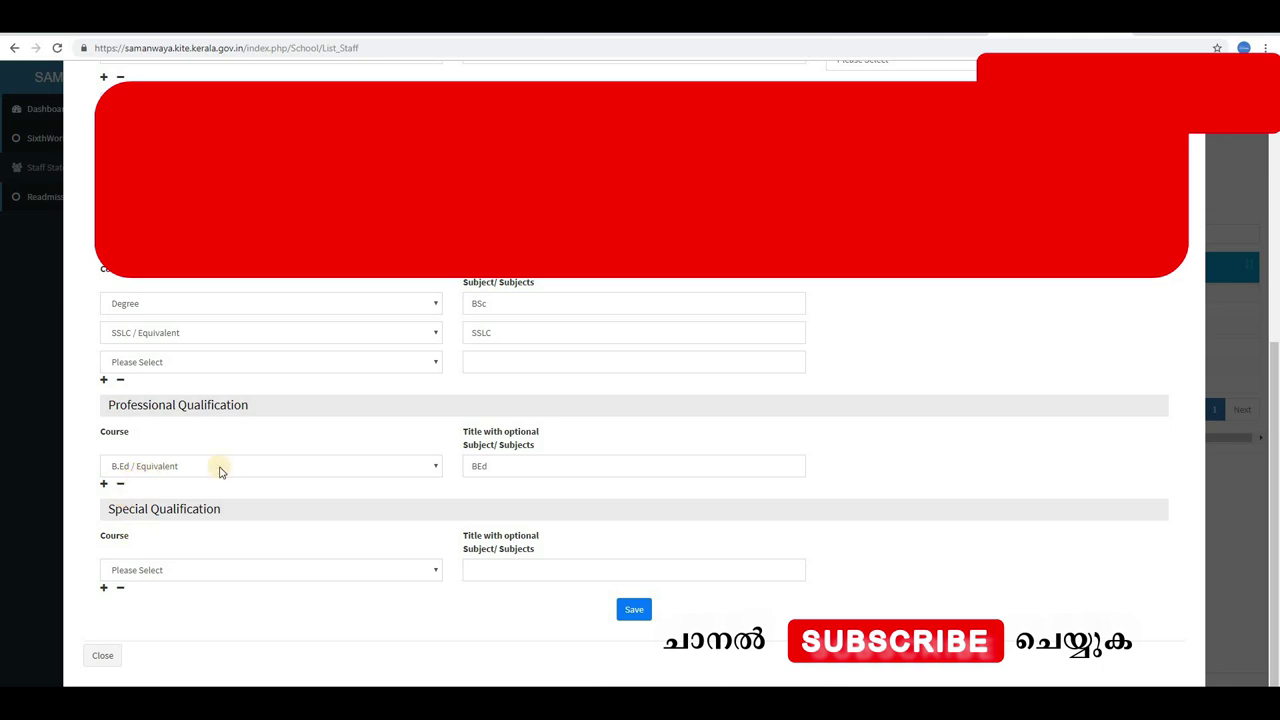
- Look through the course options for Professional Qualification and Special Qualification without changing either selection
click(292, 469)
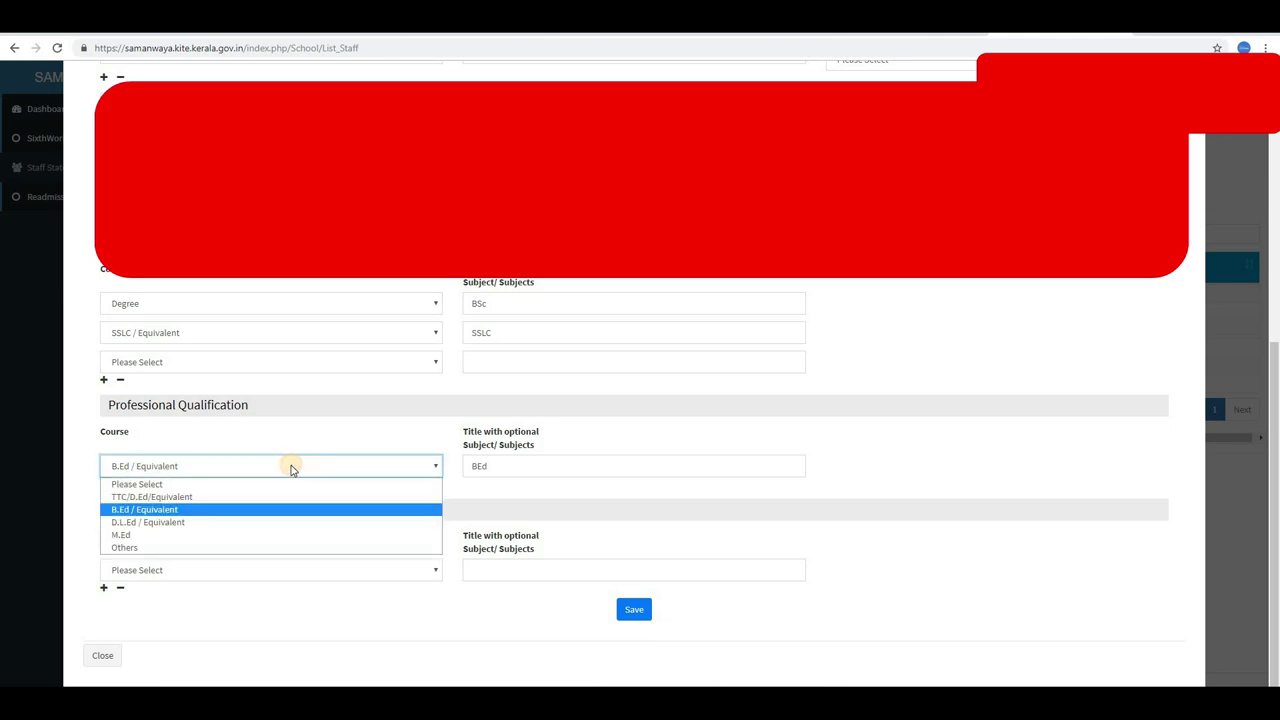
click(894, 457)
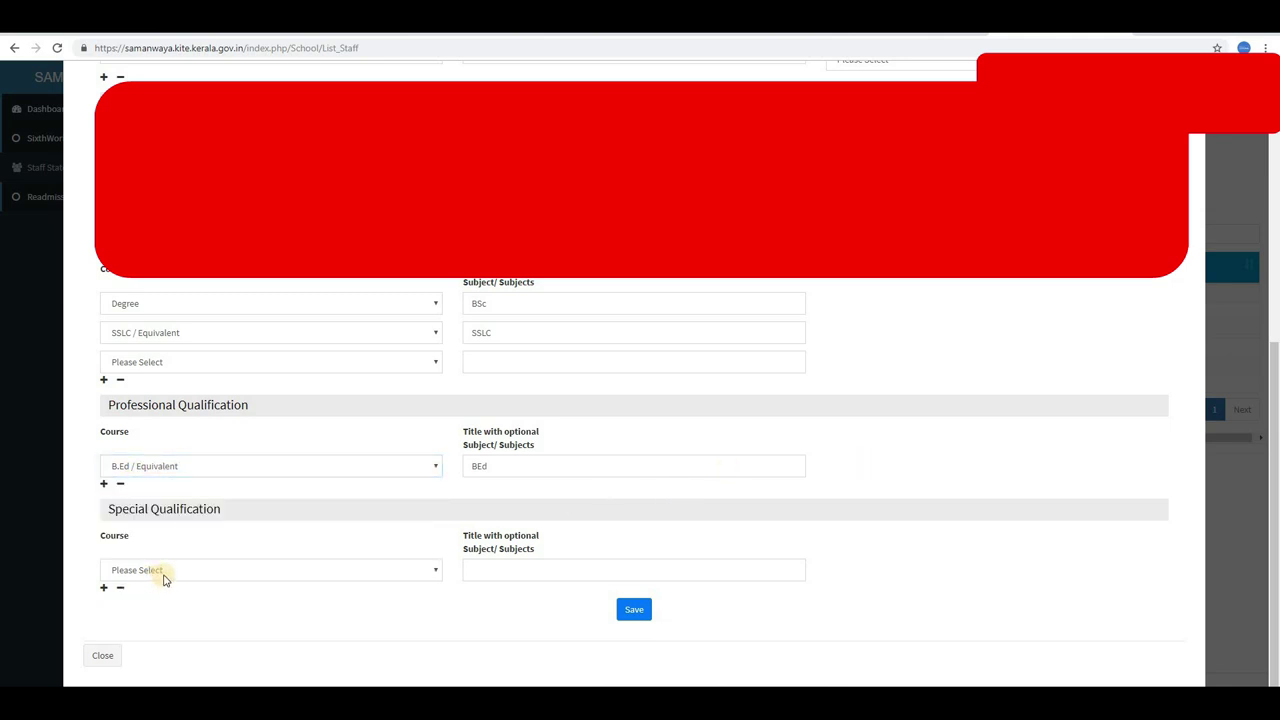
click(168, 572)
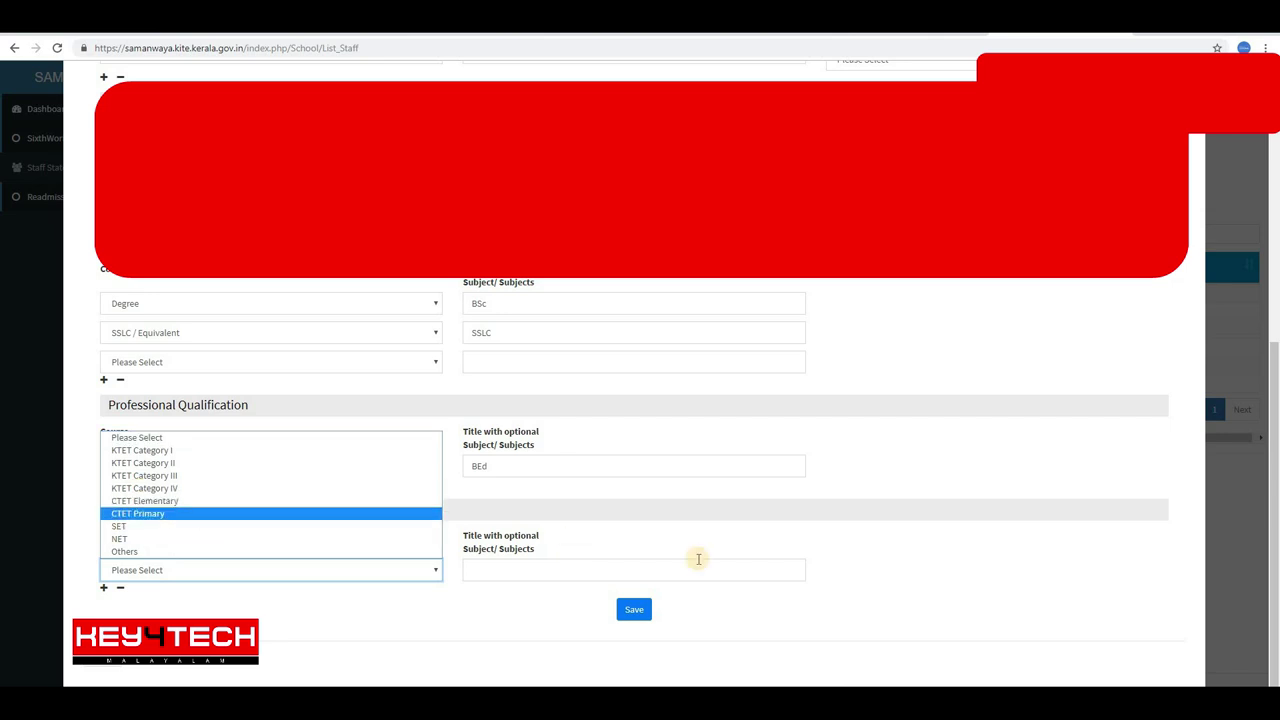
click(823, 591)
- Review the staff edit form from qualifications back to the basic details and close it without saving
scroll(537, 514, up, 3)
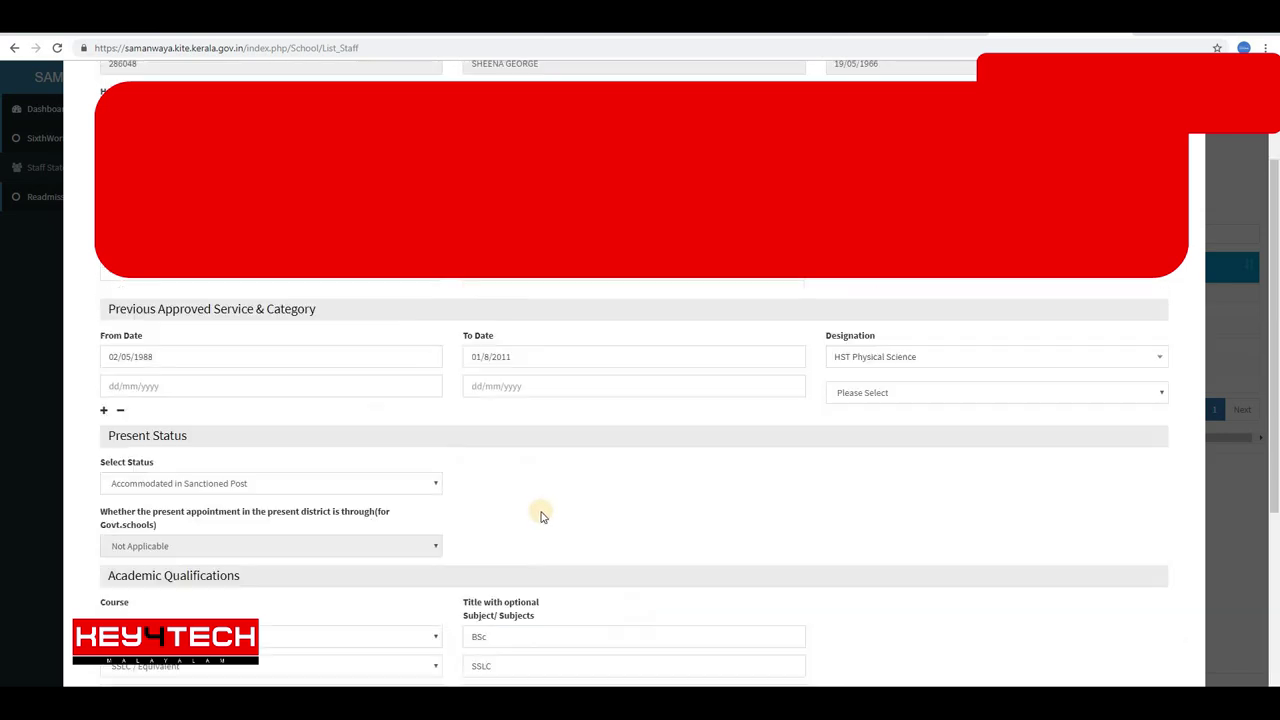
scroll(694, 686, down, 3)
scroll(1140, 330, up, 5)
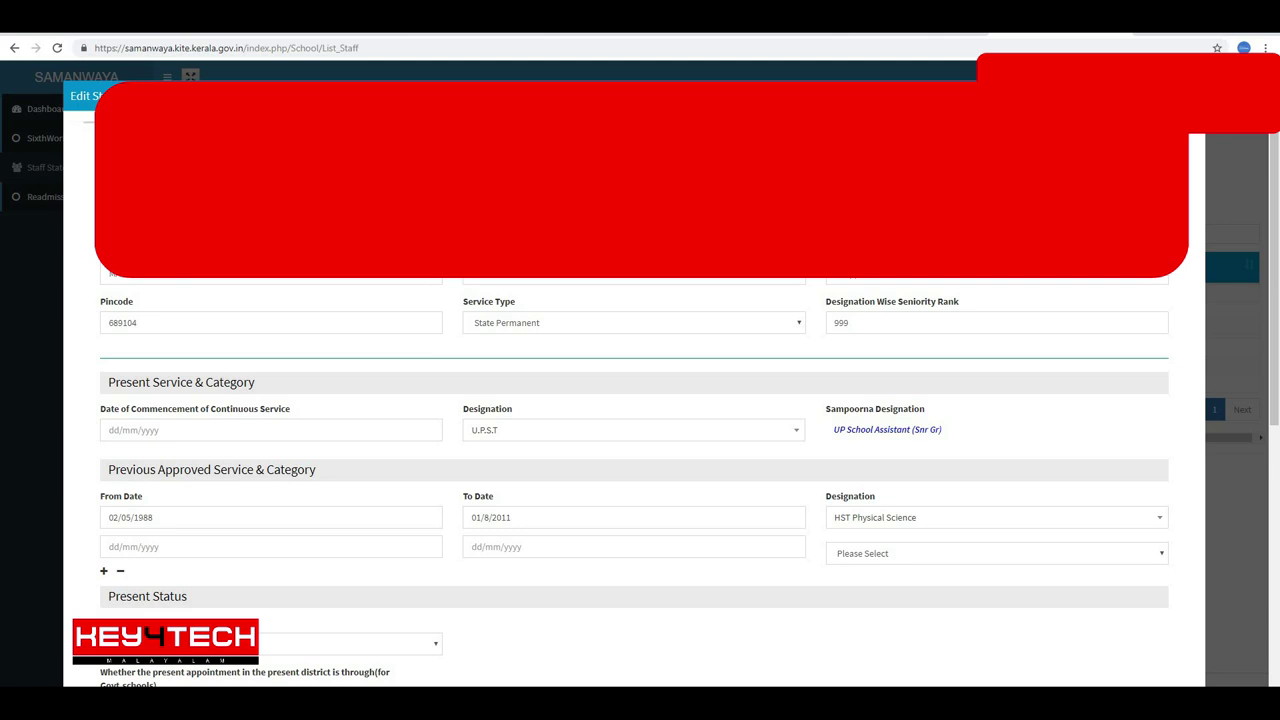
key(Escape)
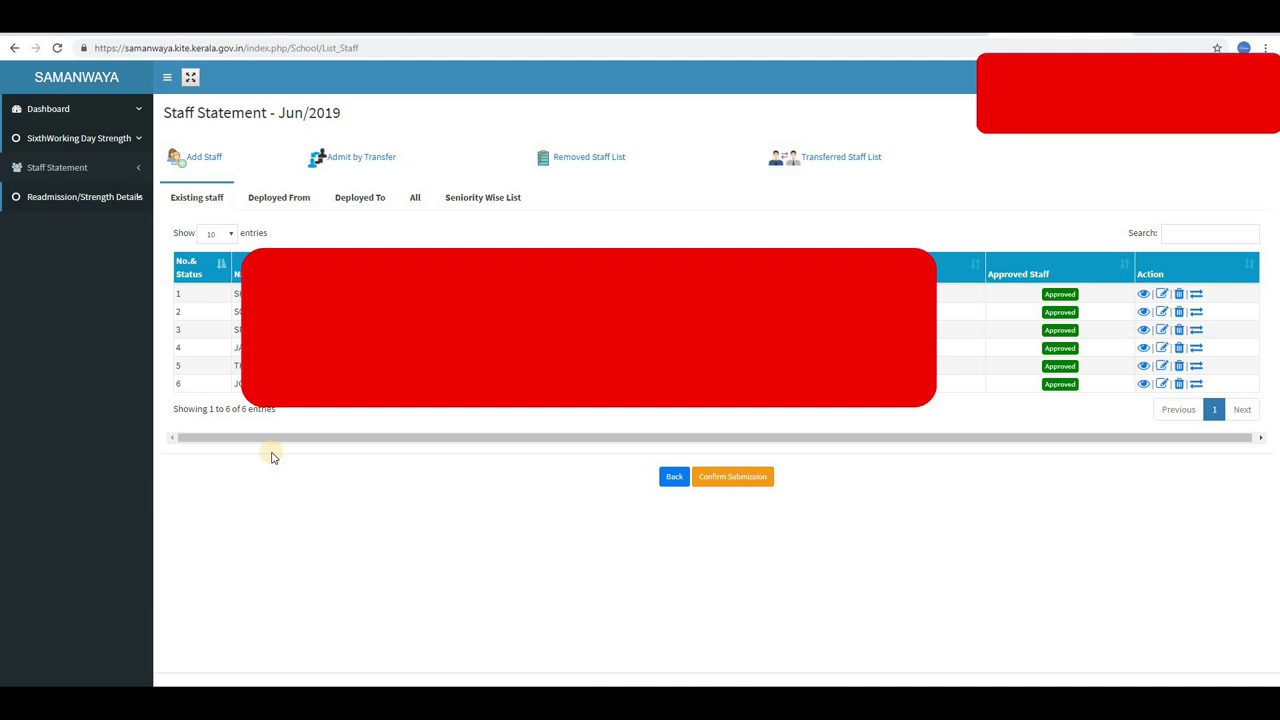
- Open the Add Staff form, review its sections down to Special Qualification, and close it without entering anything
click(201, 160)
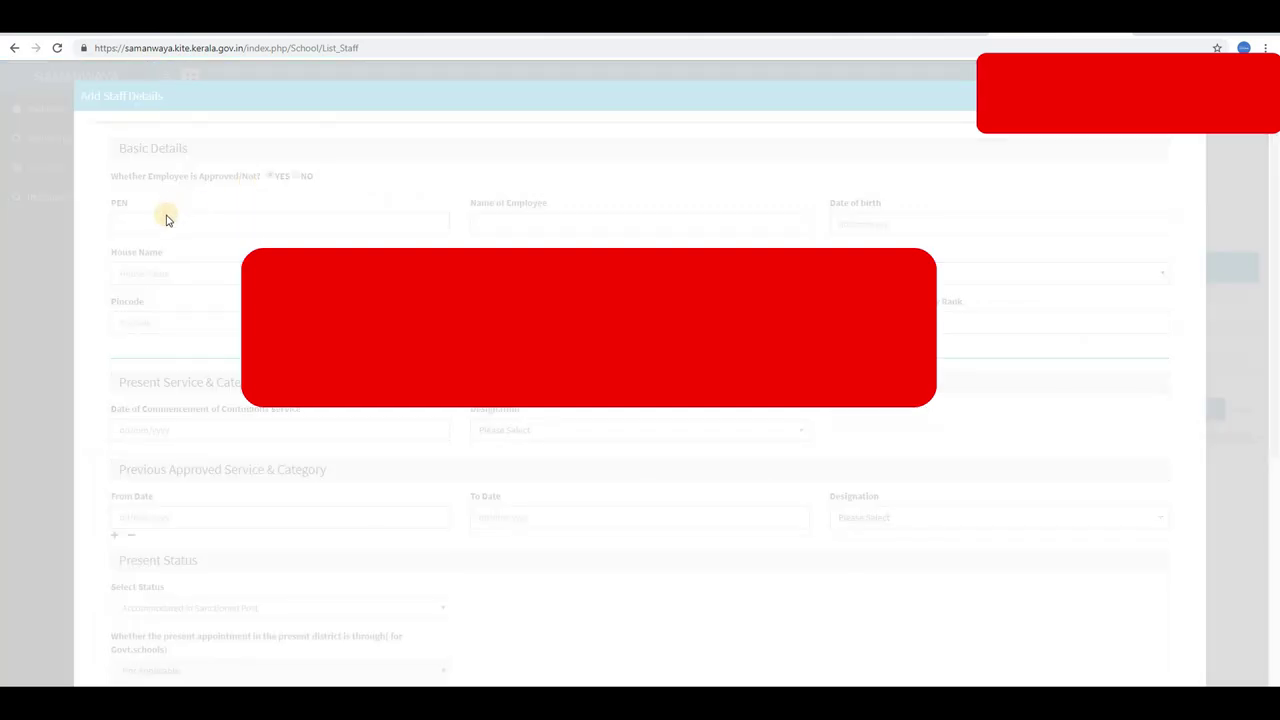
scroll(955, 363, down, 4)
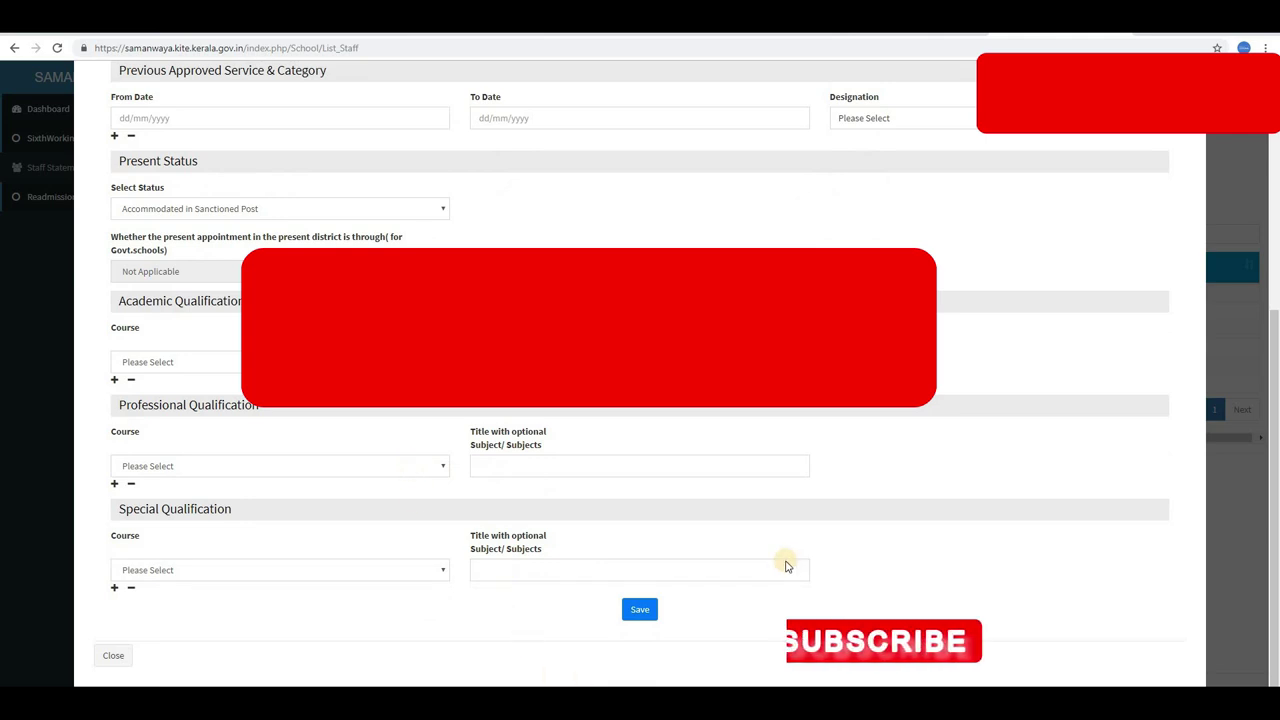
scroll(634, 626, up, 1)
scroll(757, 651, down, 1)
scroll(757, 651, up, 2)
scroll(1178, 140, up, 2)
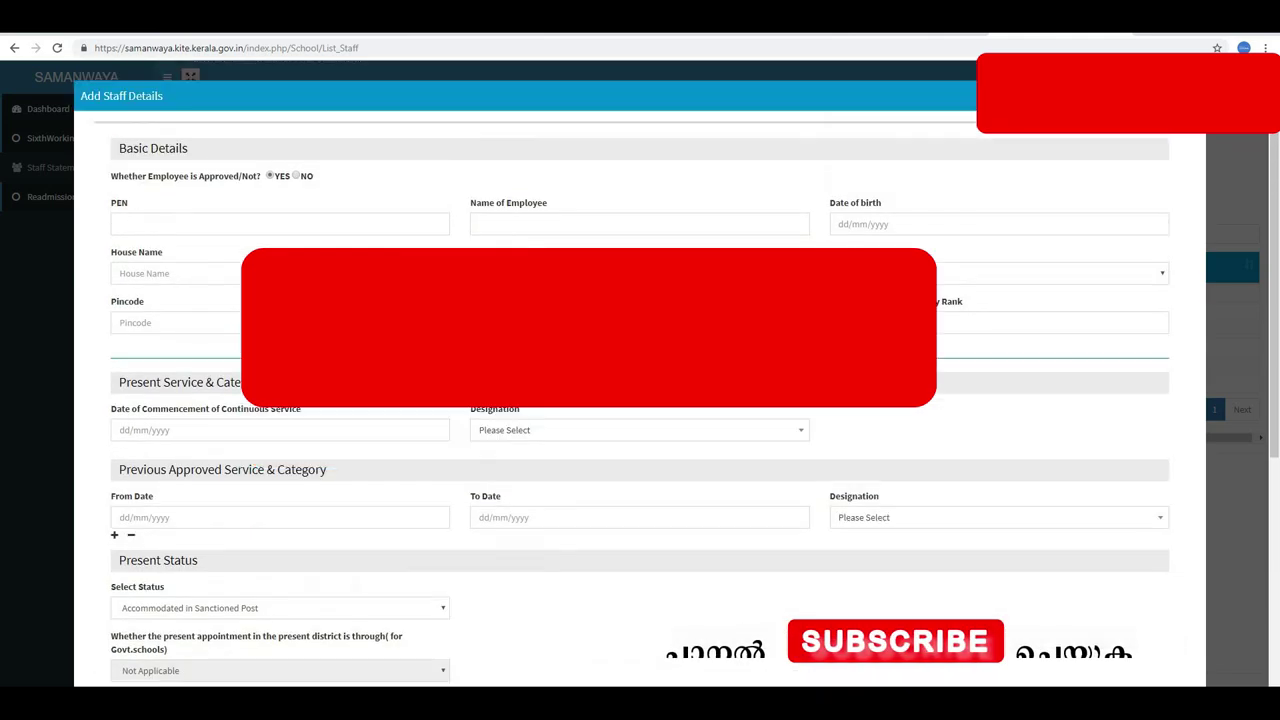
key(Escape)
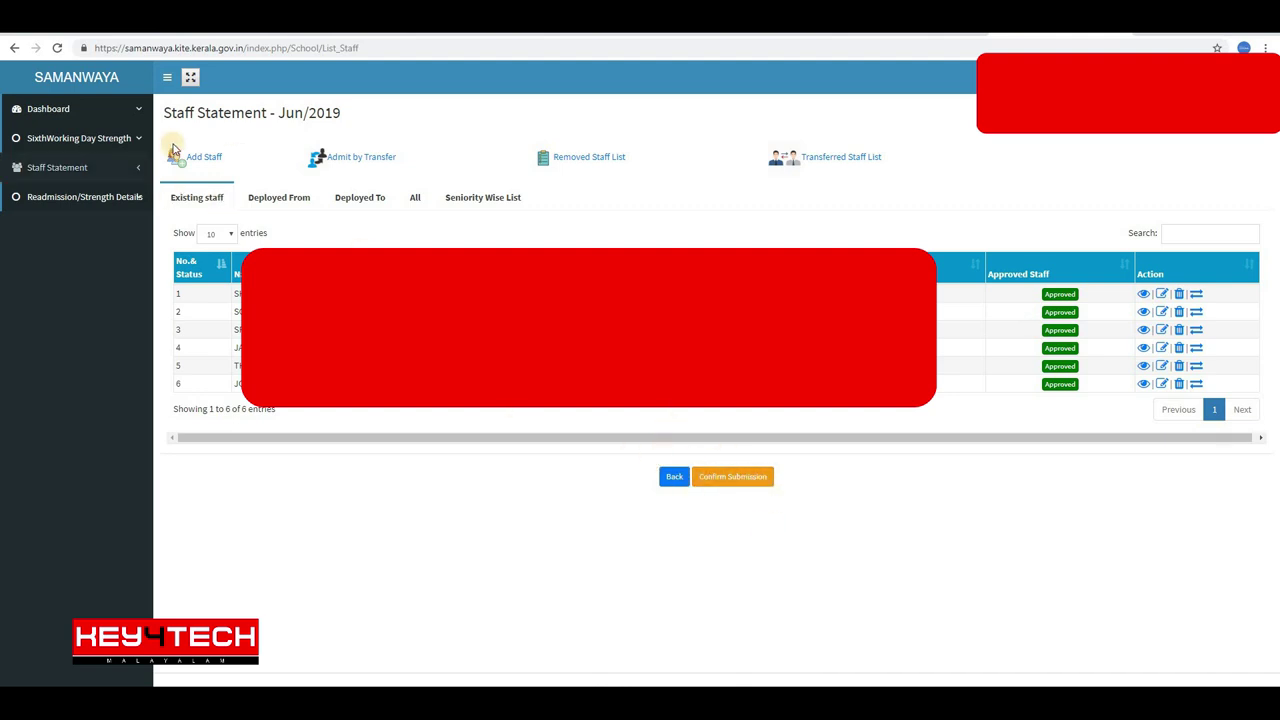
- Open Plan & Fitness Details from the dashboard and check the fitness certificate upload and the shift-system options, leaving both unchanged
click(118, 110)
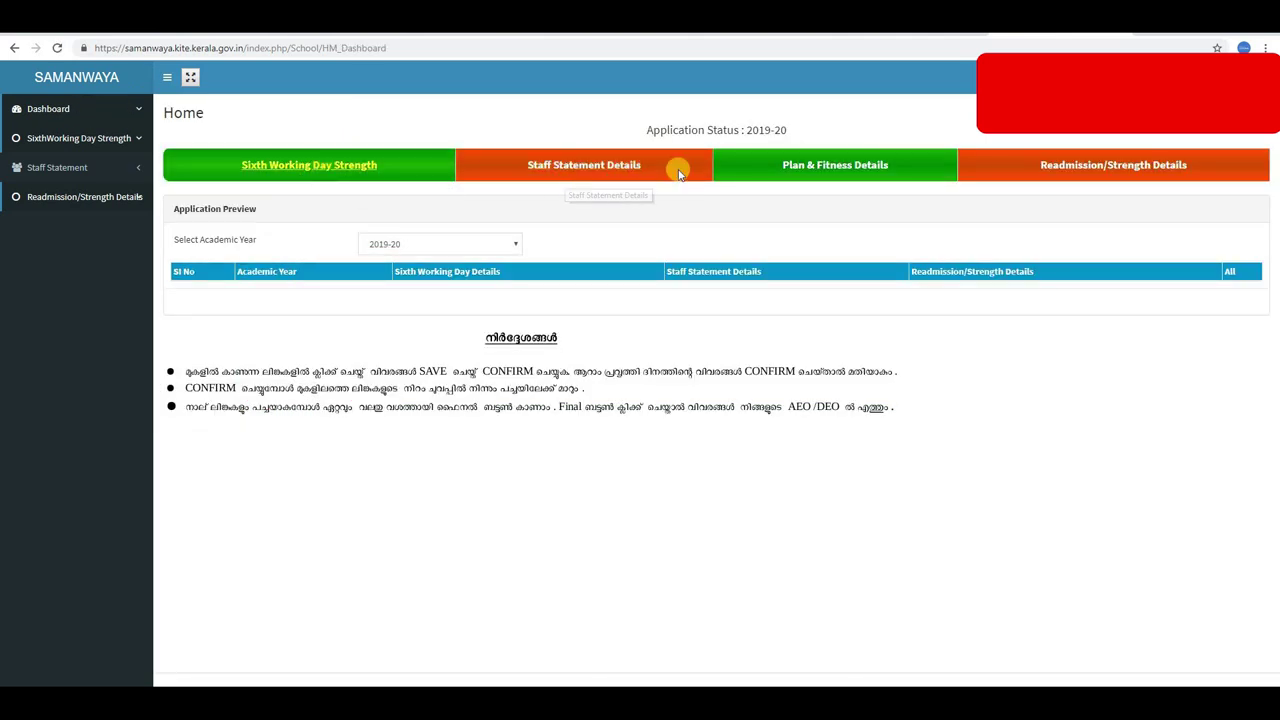
click(820, 166)
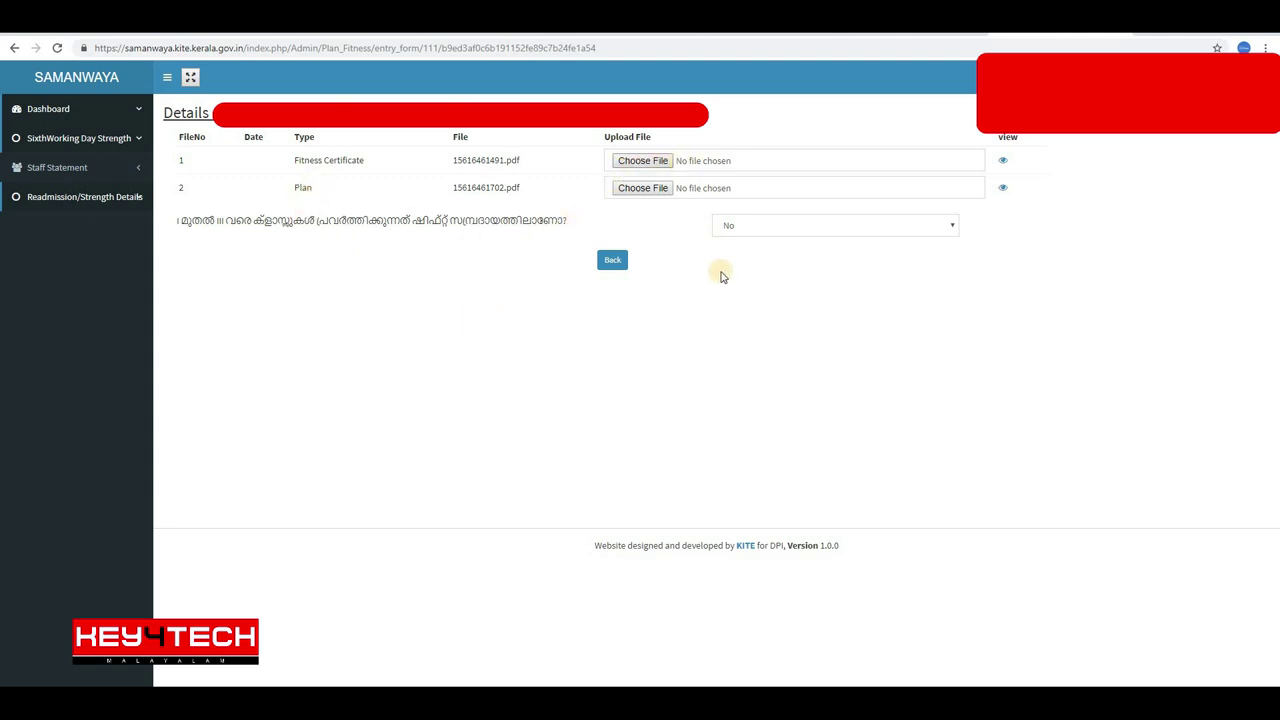
click(634, 163)
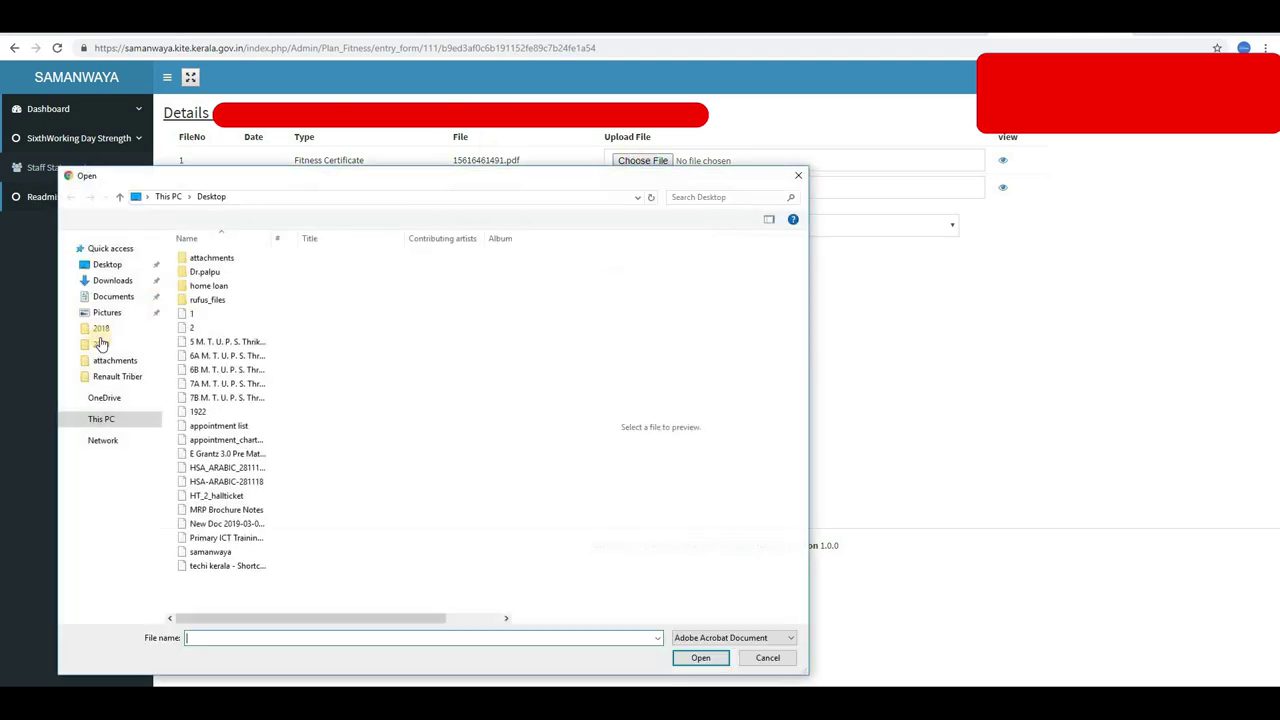
click(756, 662)
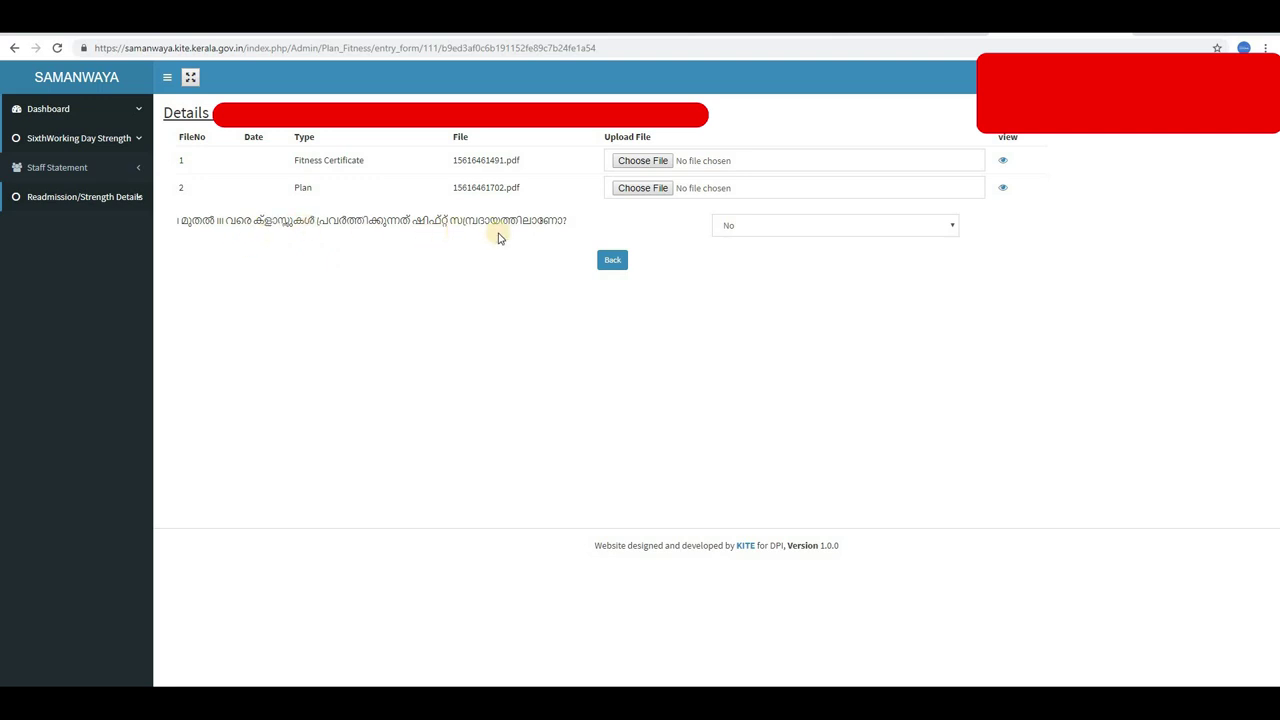
click(783, 228)
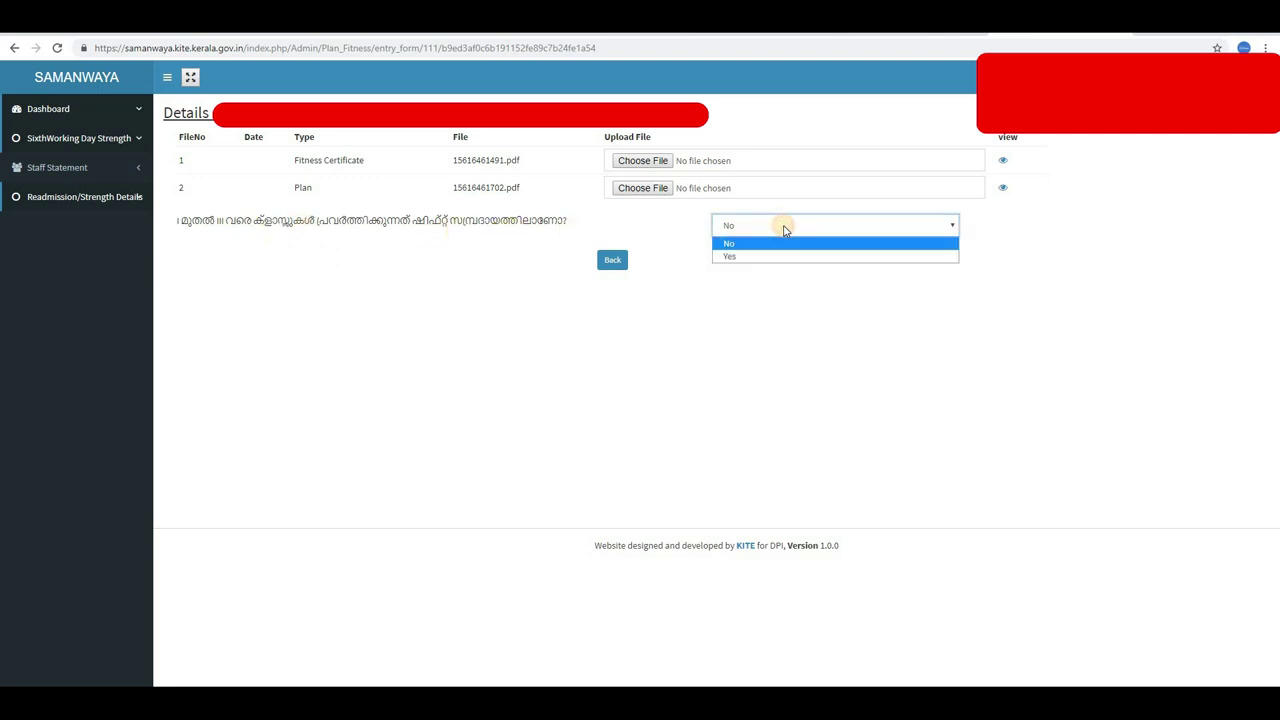
click(754, 319)
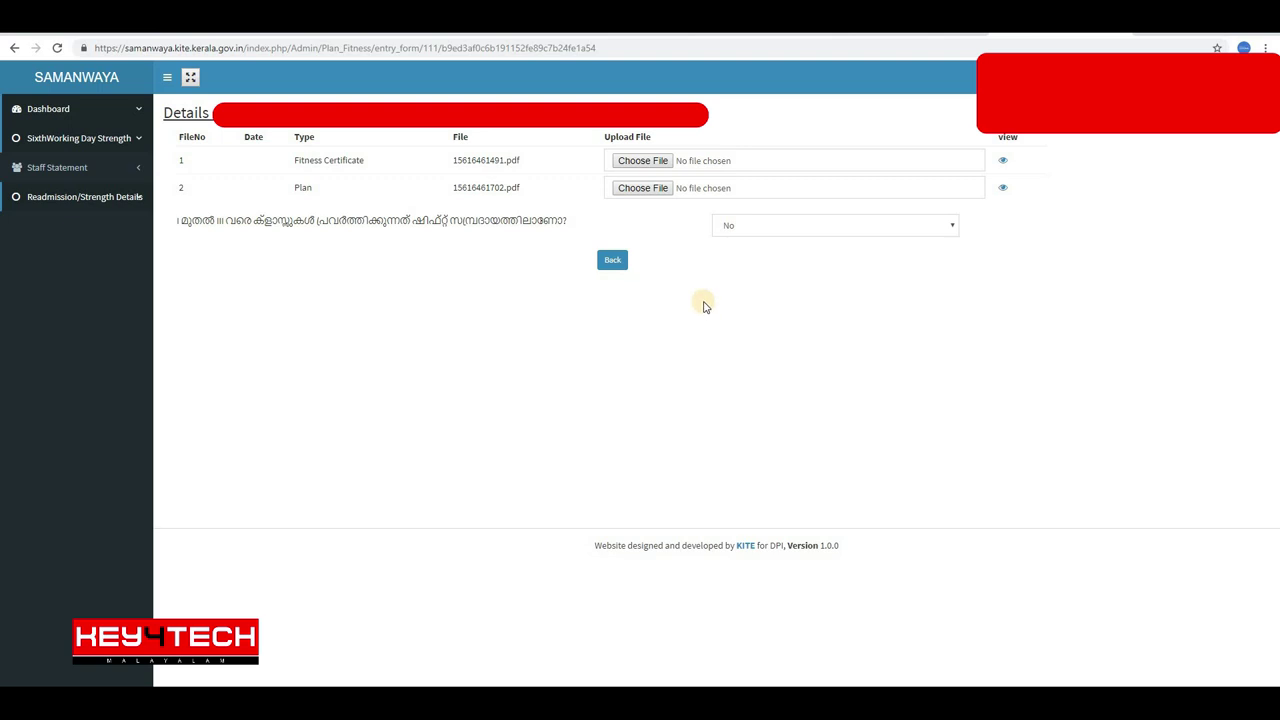
- Open Readmission/Strength Details from the dashboard and inspect the class V readmission field in row 5
click(66, 104)
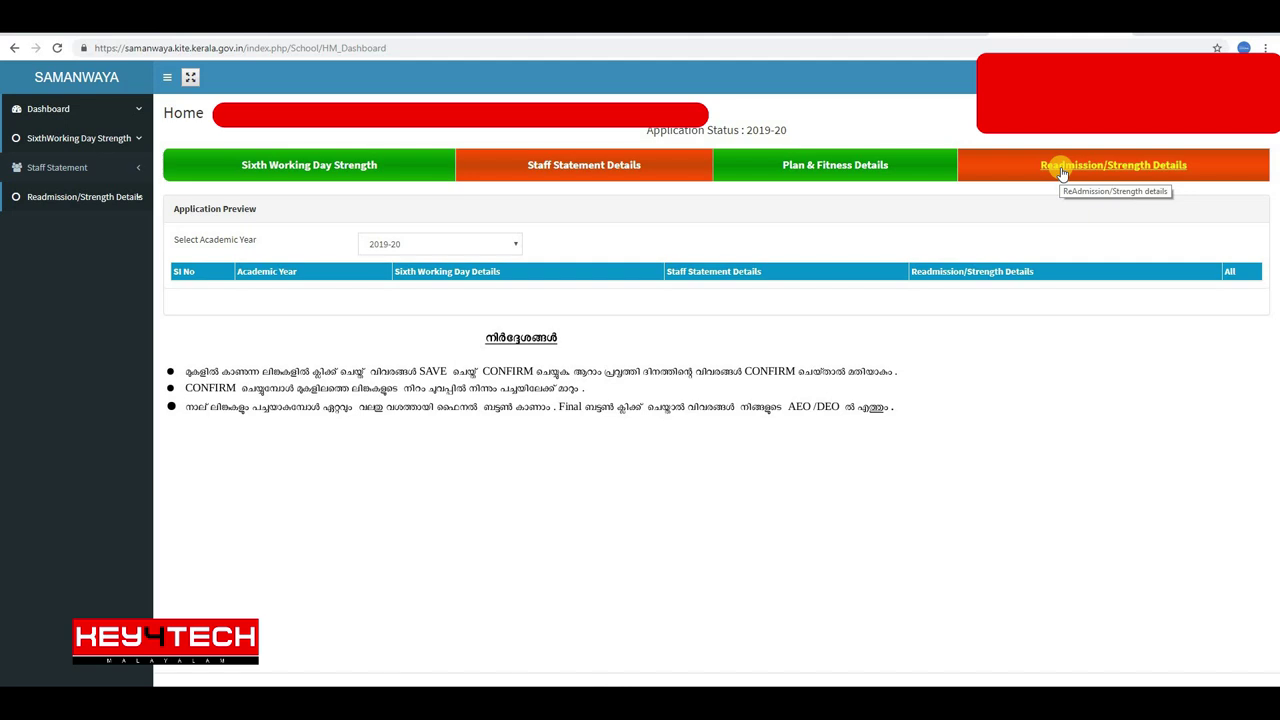
click(1062, 168)
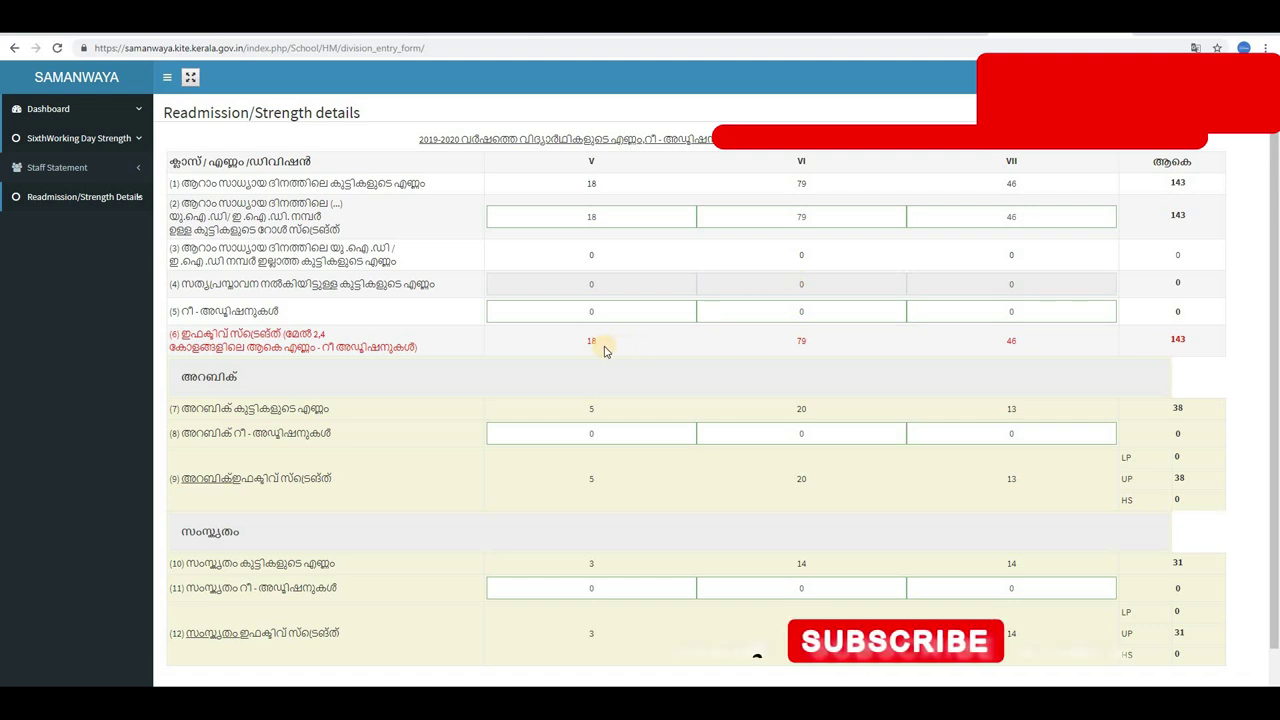
double_click(566, 311)
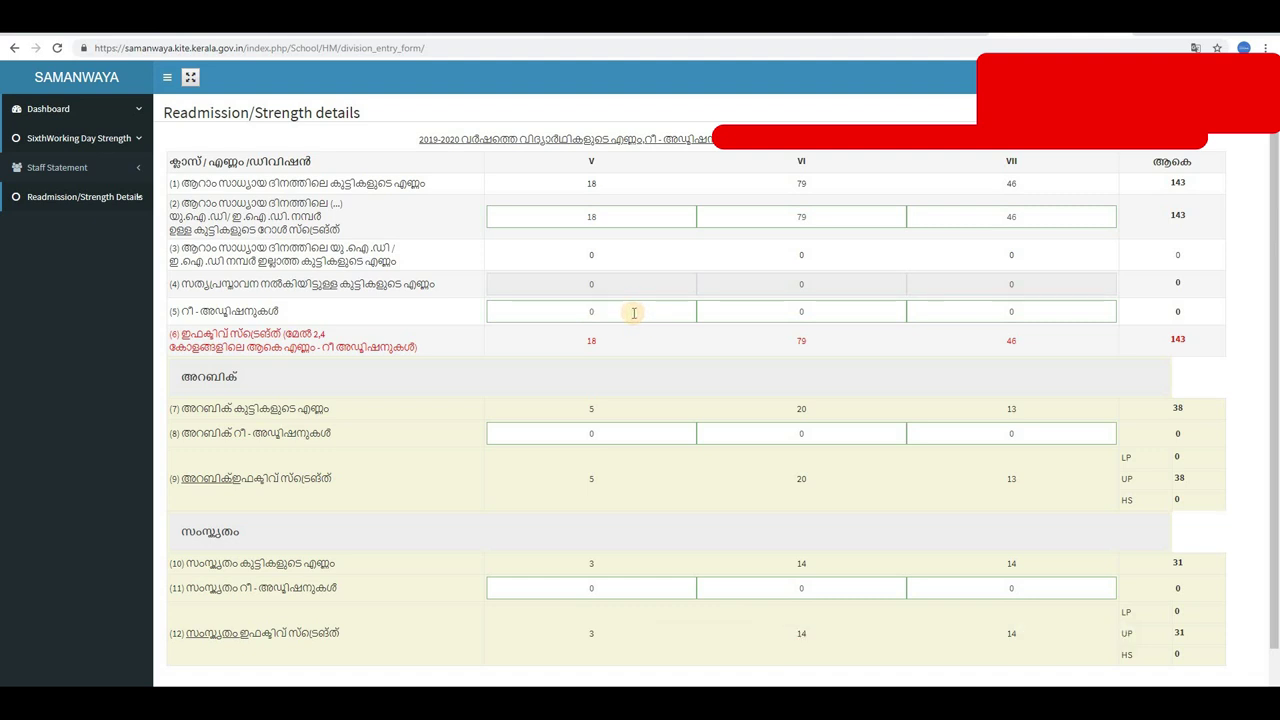
click(634, 313)
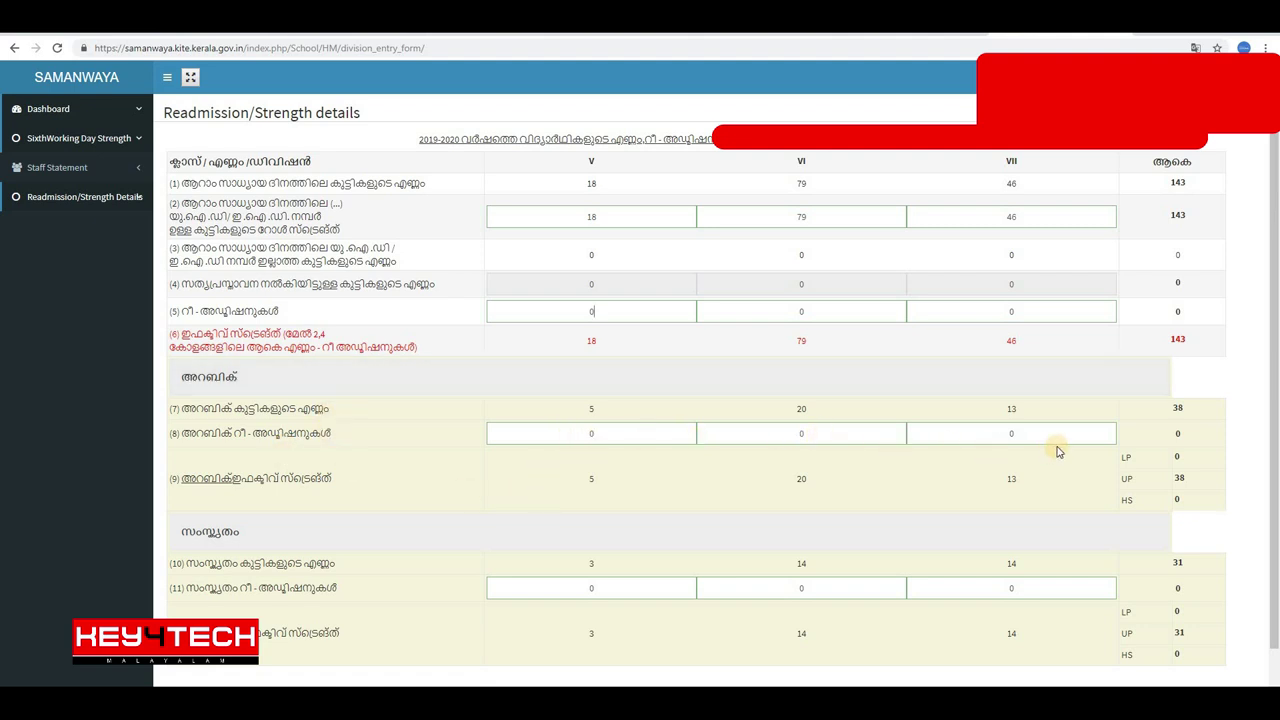
- Examine the strength form's general, Arabic and Sanskrit readmission rows and its save-and-confirm option without submitting
scroll(800, 515, down, 1)
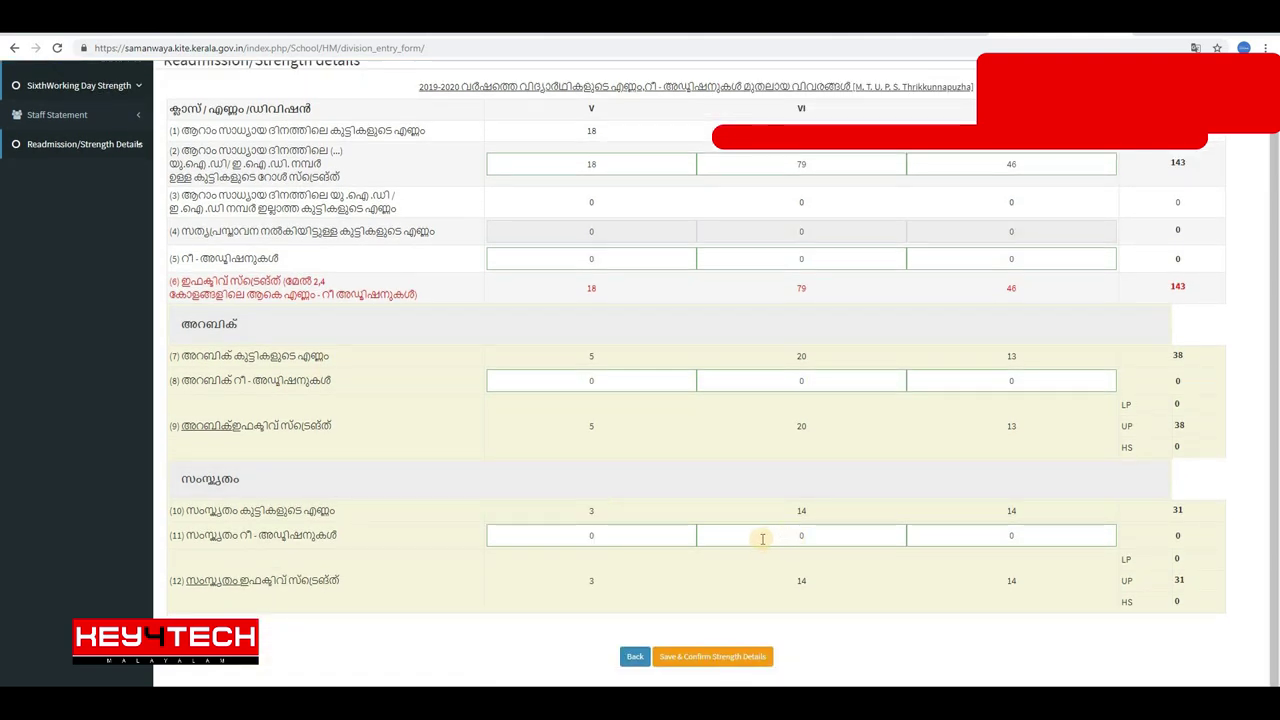
scroll(360, 480, up, 1)
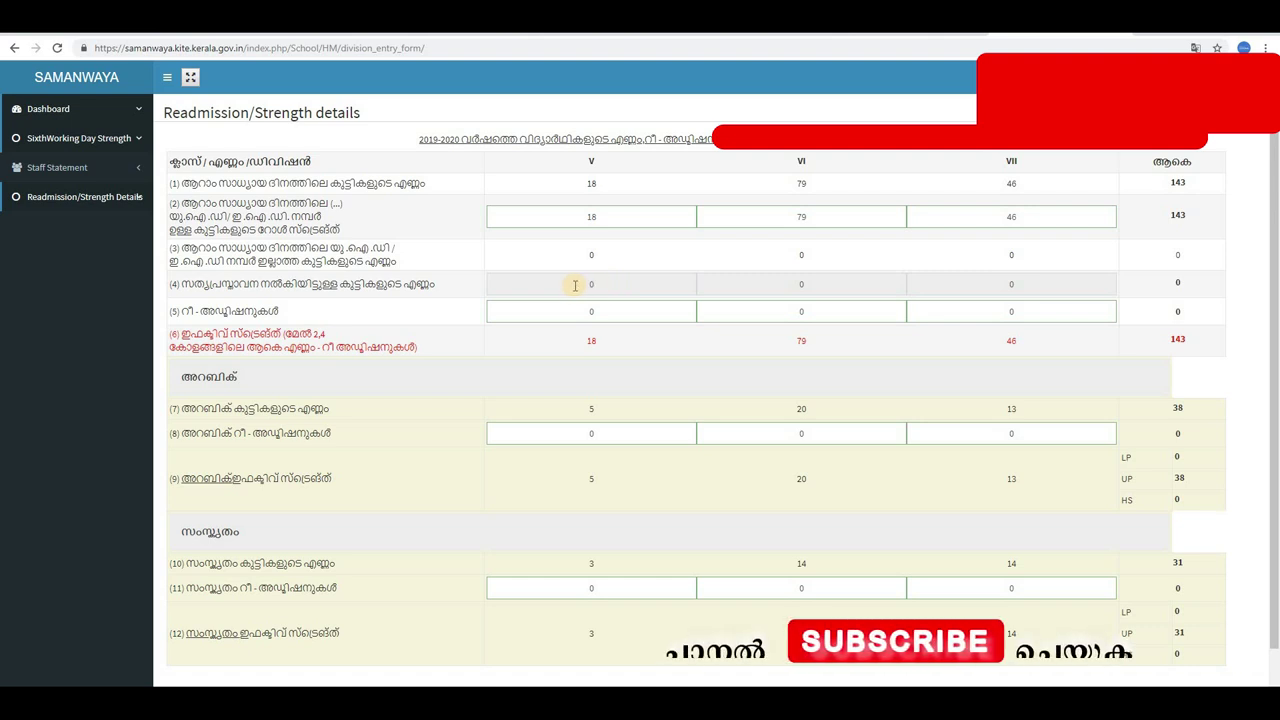
click(603, 311)
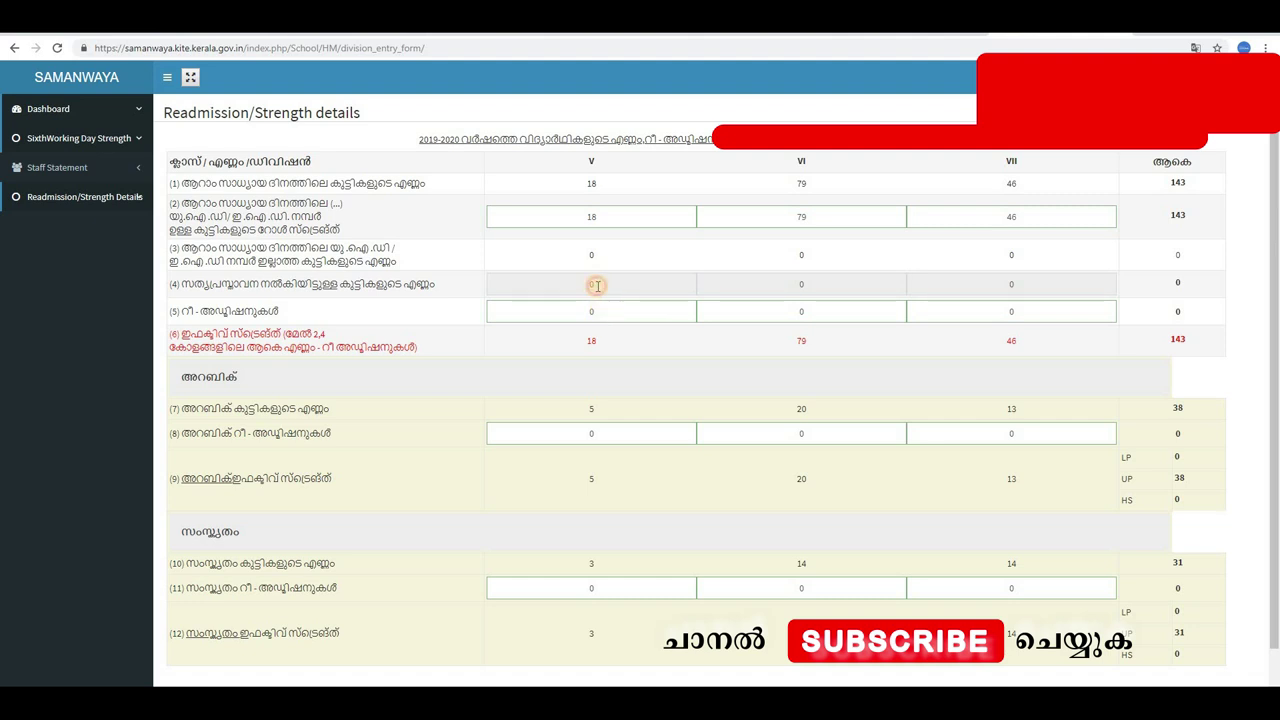
scroll(682, 378, down, 1)
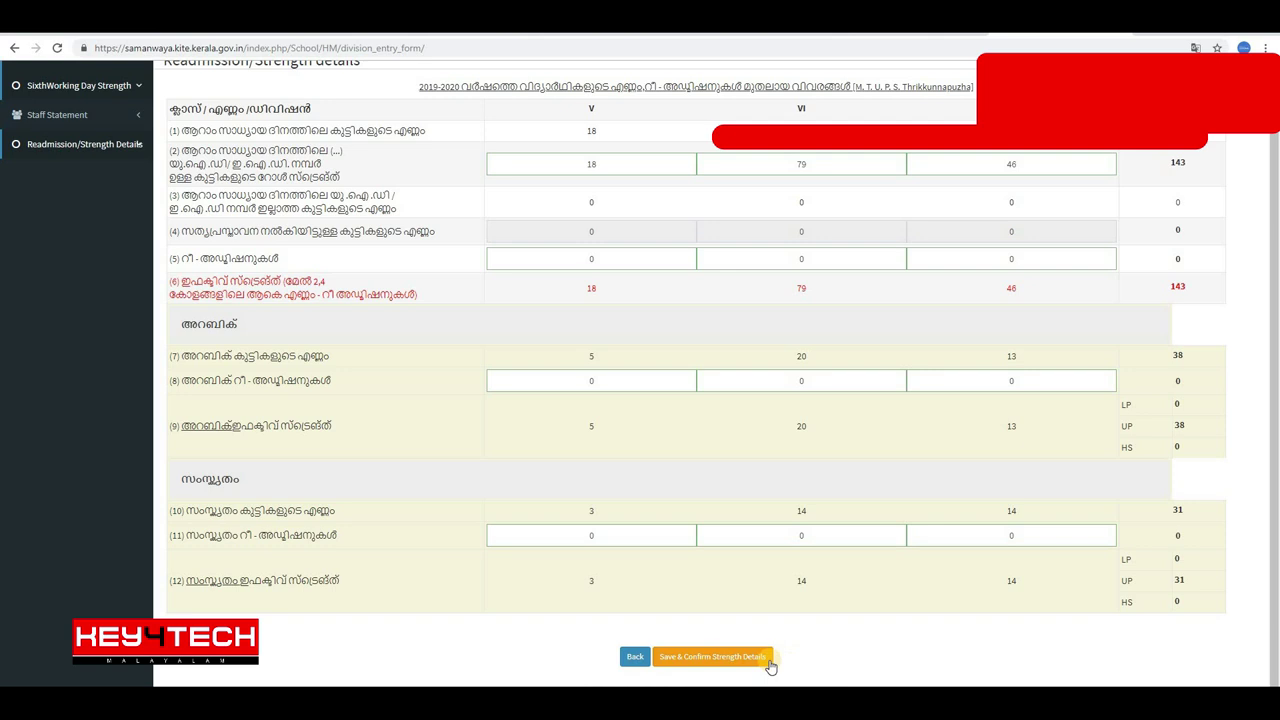
scroll(806, 657, up, 1)
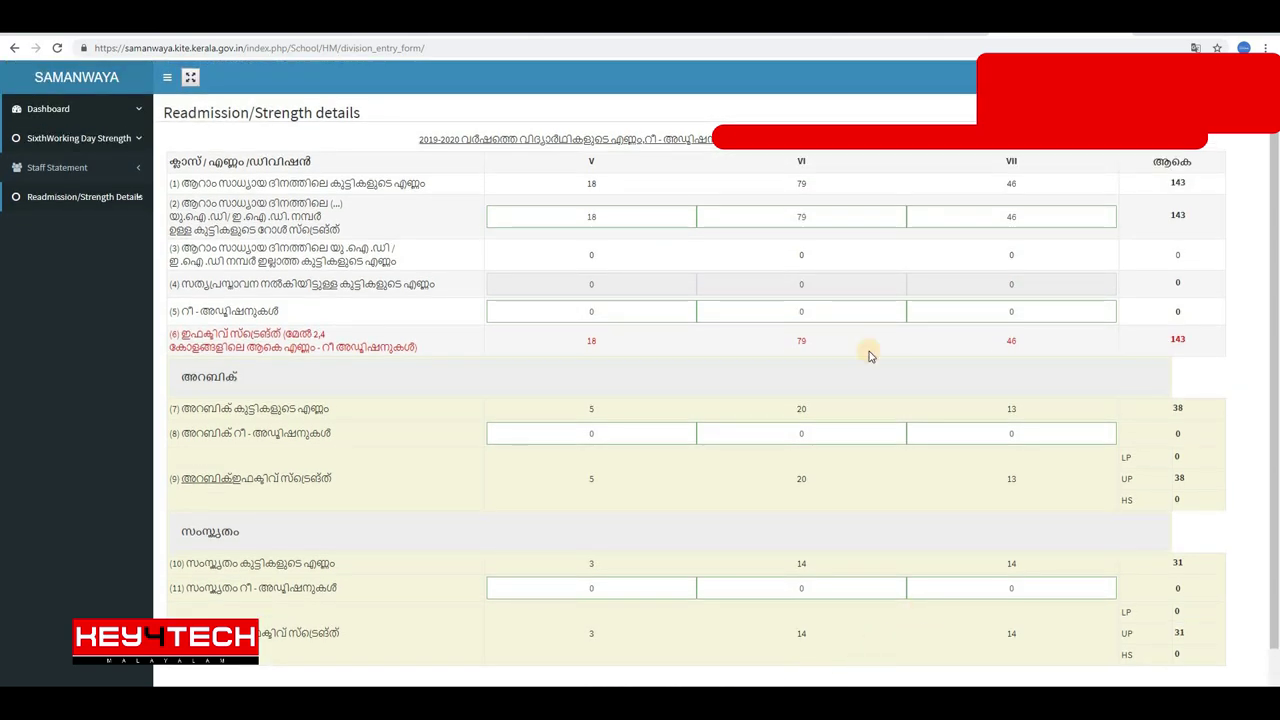